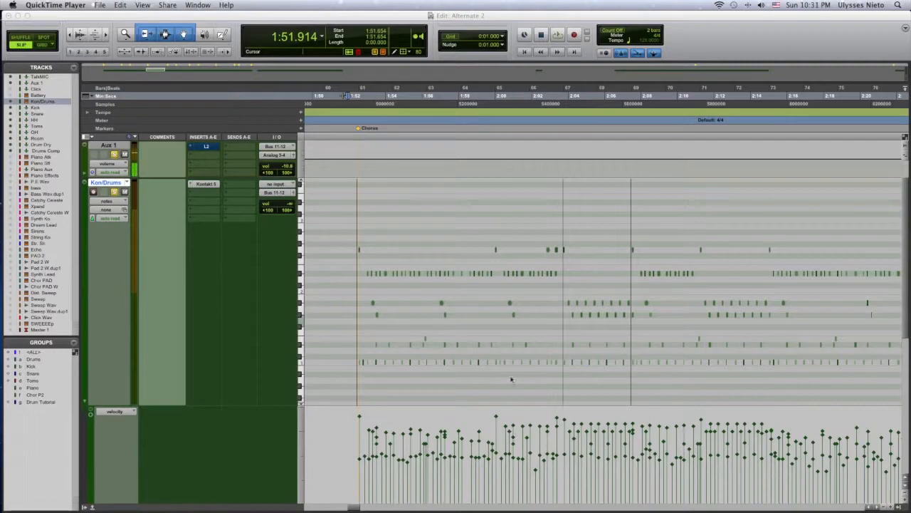
Play back the Kon/Drums part from the start of the Chorus to hear its dynamics.
scroll(499, 395, right, 2)
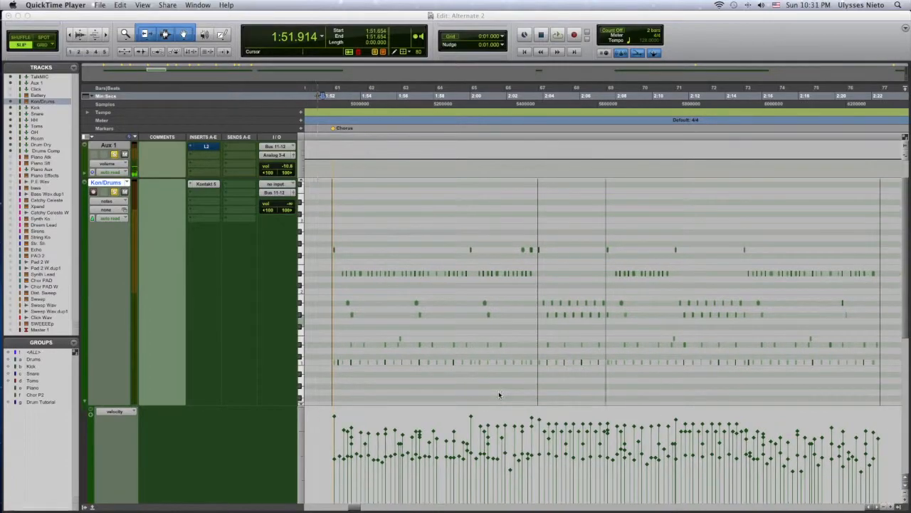
click(329, 106)
key(space)
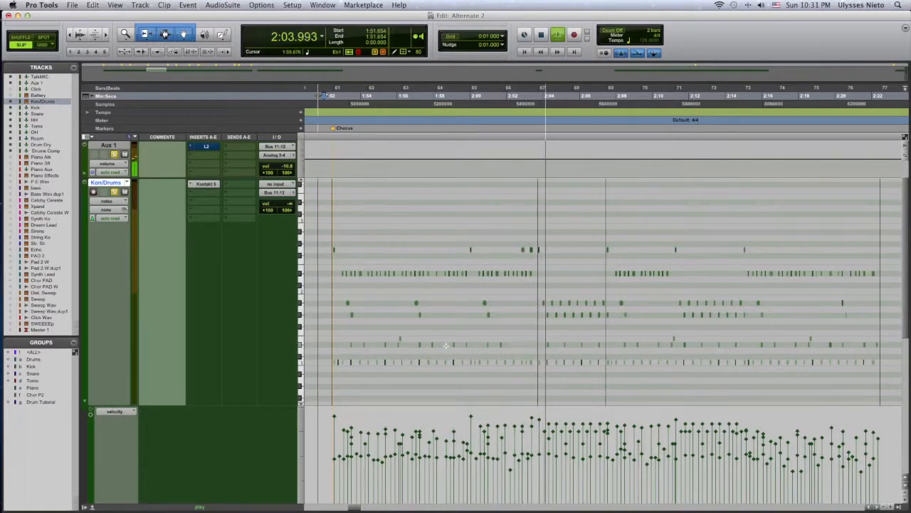
key(space)
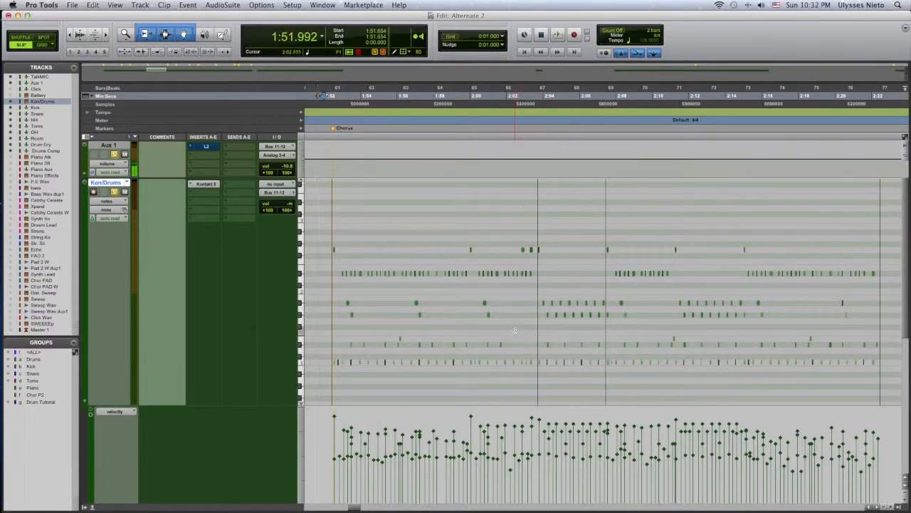
Select all C1 kick notes across the Chorus on Kon/Drums and level their velocities to one uniform value.
scroll(491, 361, down, 2)
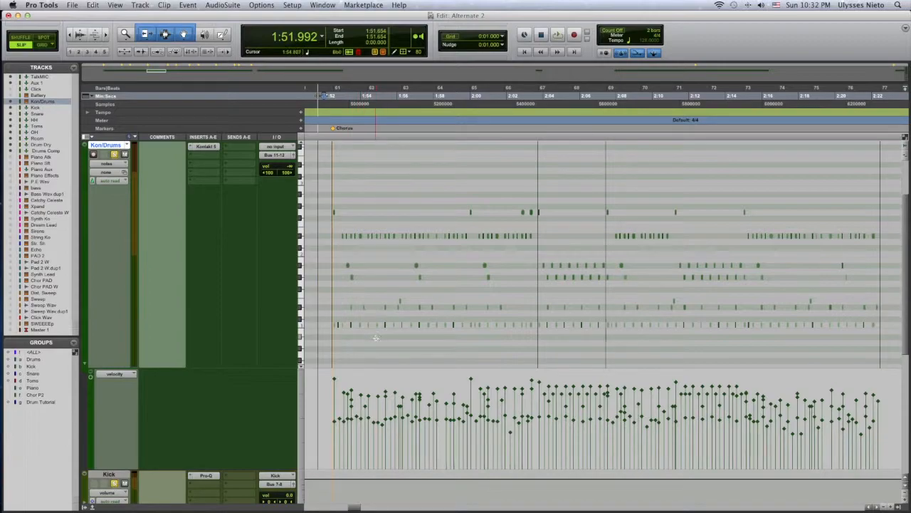
click(325, 325)
drag(325, 325, 883, 332)
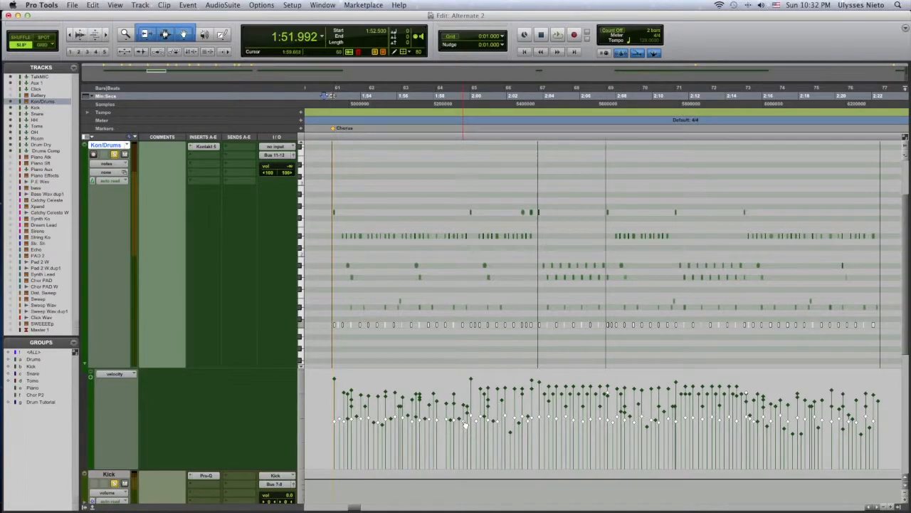
drag(463, 429, 460, 479)
drag(453, 464, 456, 414)
Audition the levelled kick notes in the Chorus and raise their velocities slightly.
key(space)
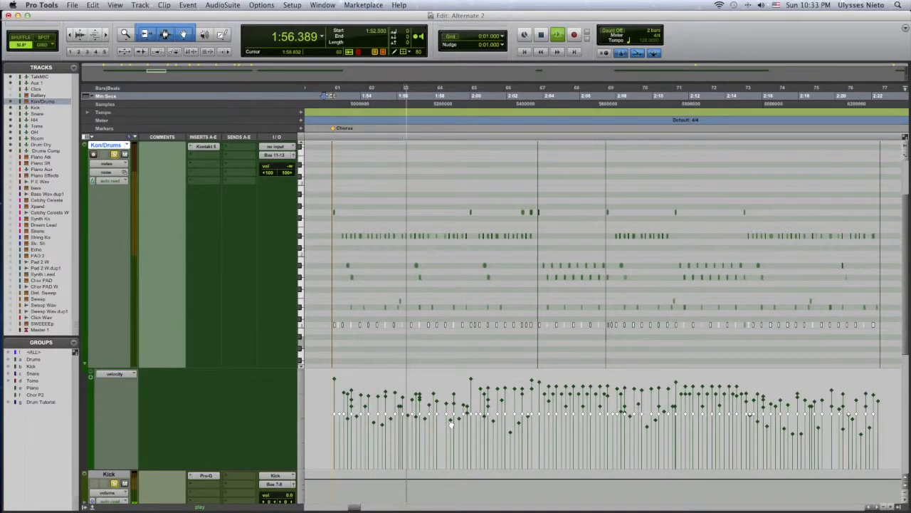
key(space)
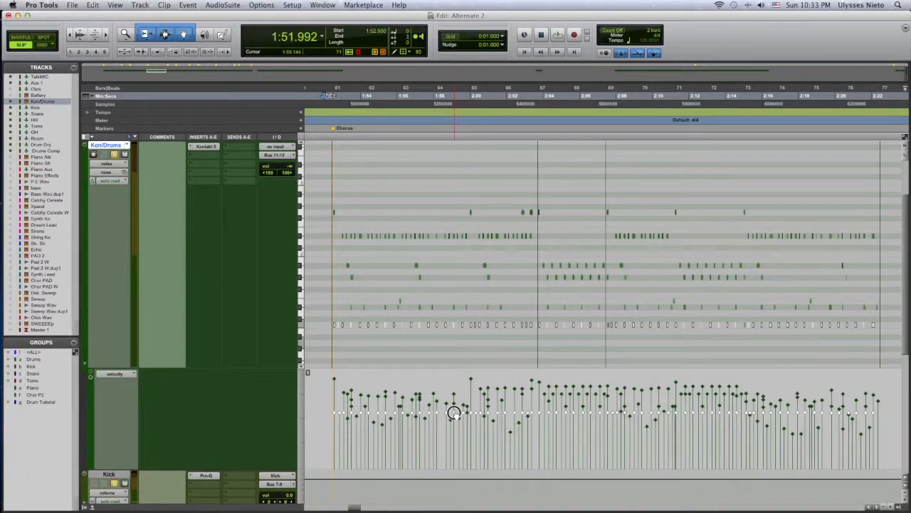
key(space)
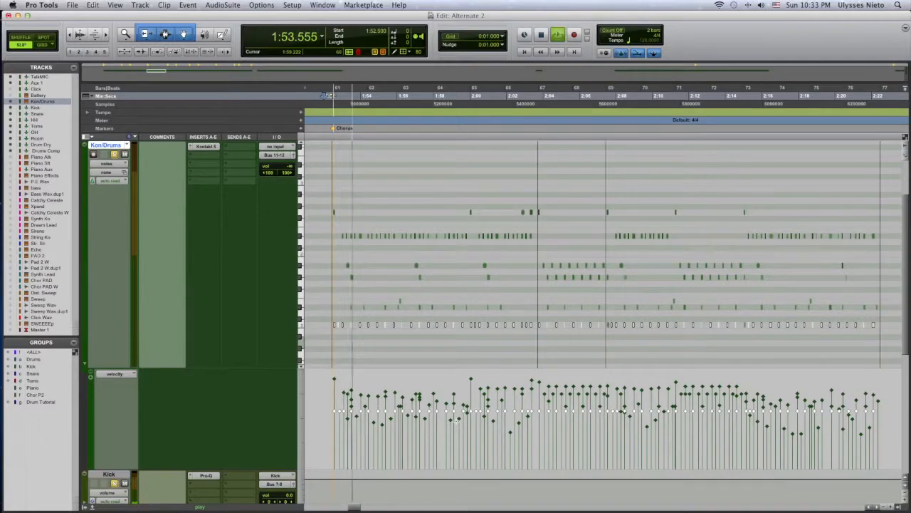
key(space)
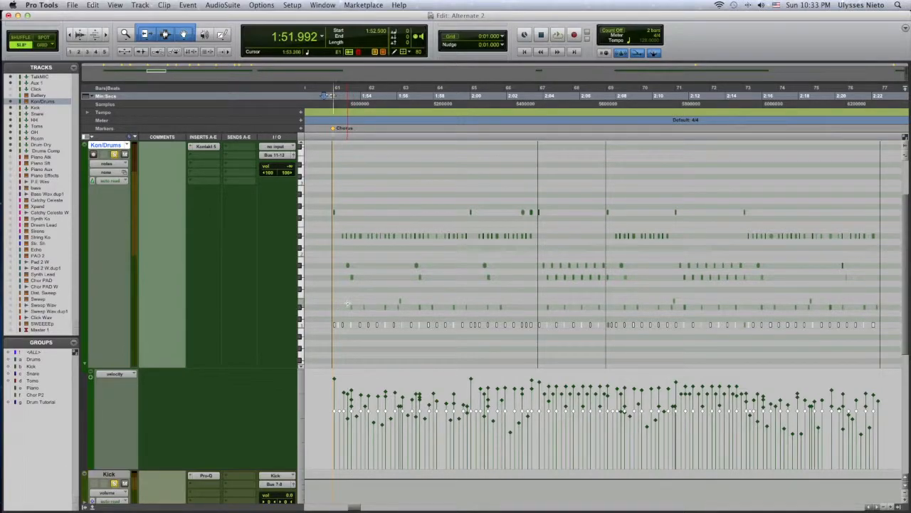
Select the snare notes in the Eb1 and E1 rows across the Chorus, adjust their velocities together and audition them.
click(345, 294)
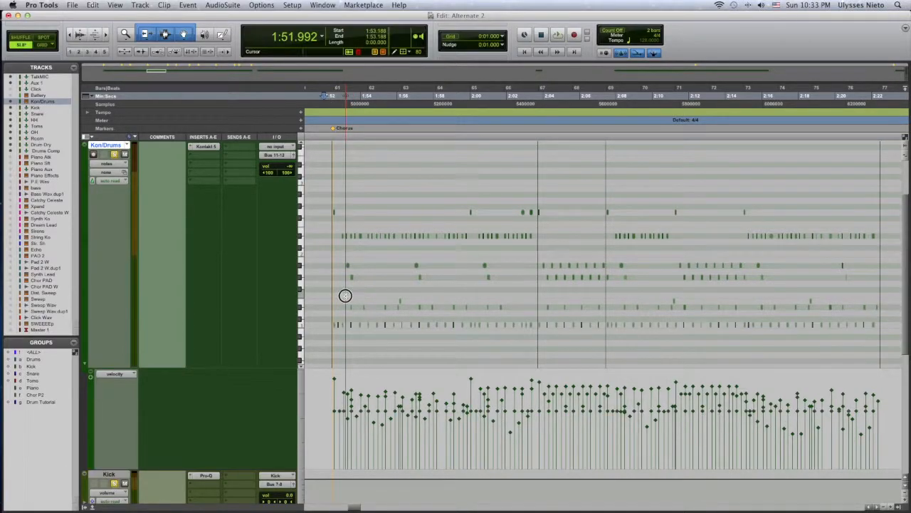
drag(353, 308, 892, 318)
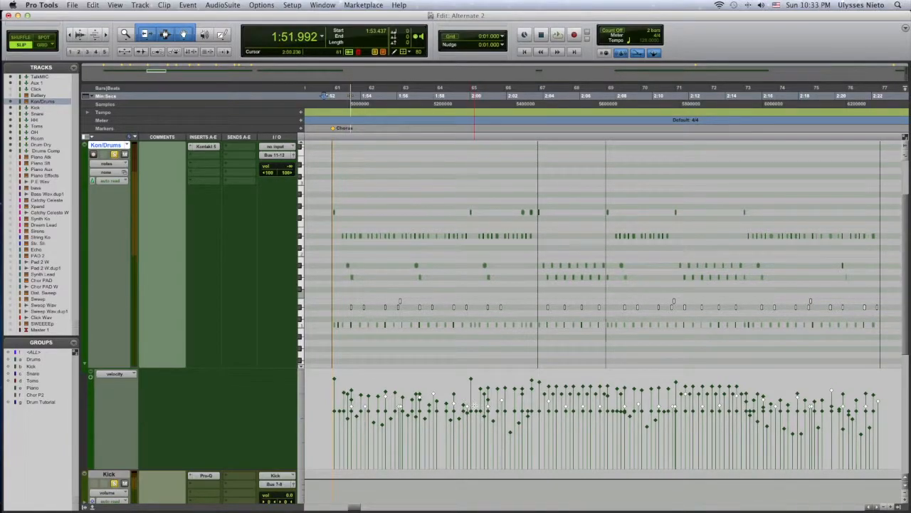
key(space)
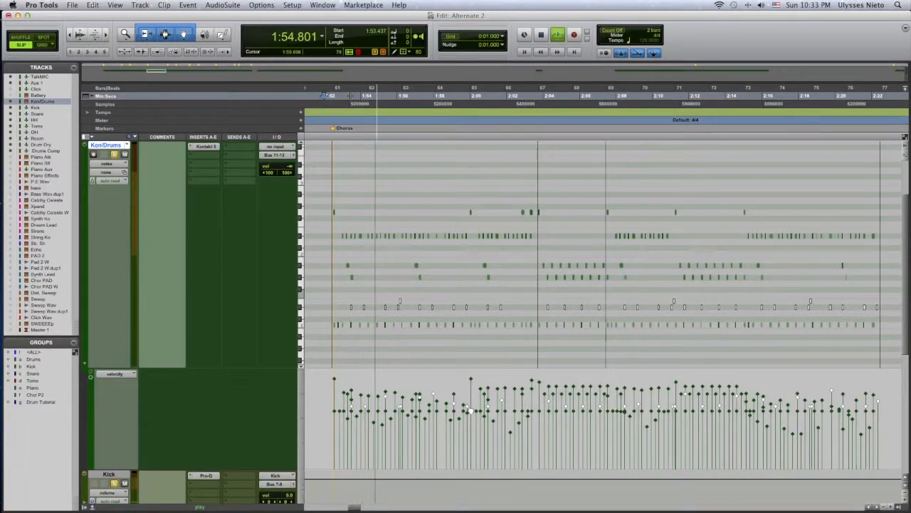
key(space)
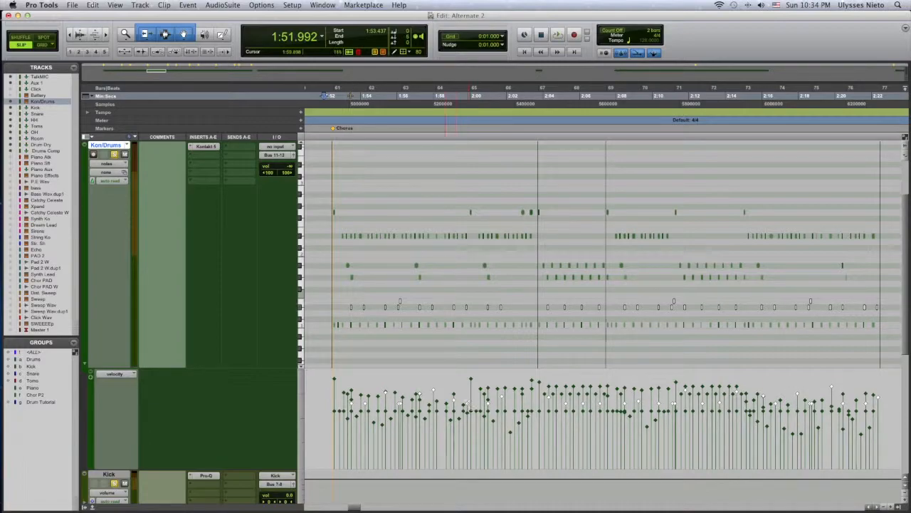
Select the single Eb1 snare note near 1:55 to check its velocity.
click(423, 373)
click(435, 391)
drag(378, 289, 425, 312)
click(384, 379)
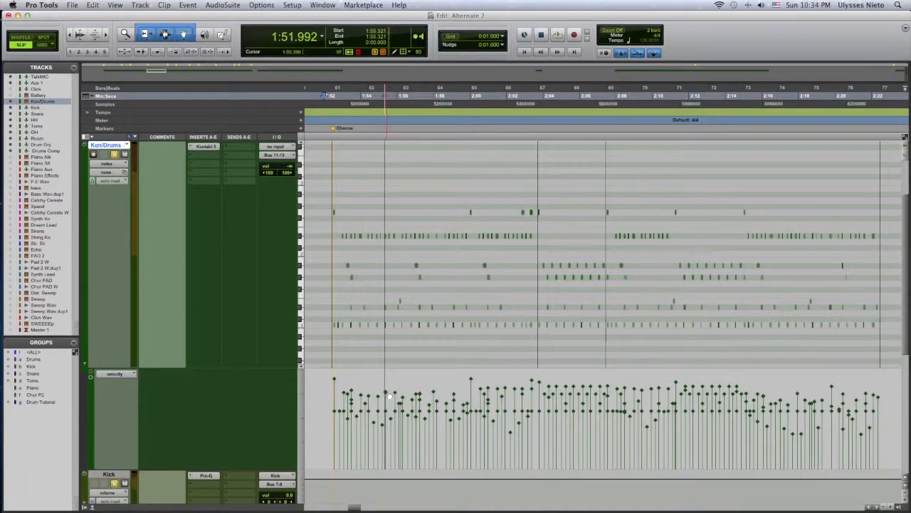
click(386, 394)
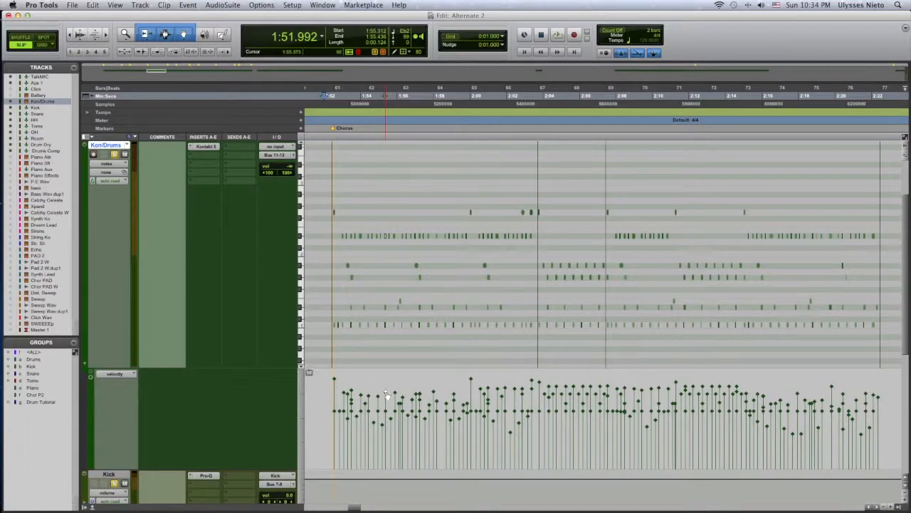
click(385, 307)
scroll(386, 309, up, 3)
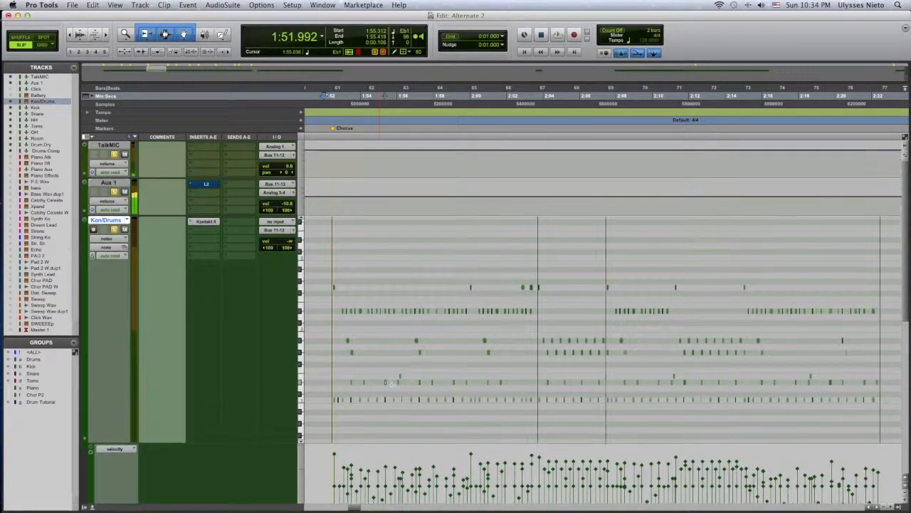
scroll(390, 419, down, 1)
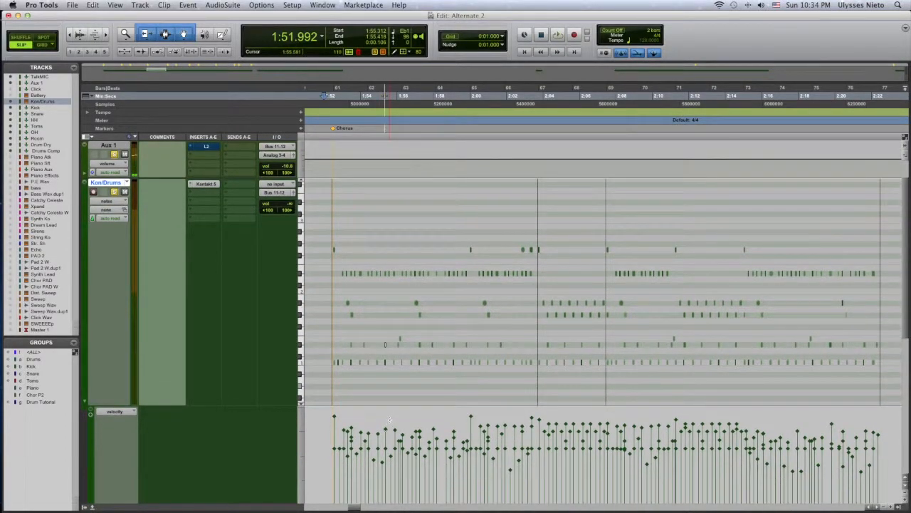
scroll(390, 420, down, 1)
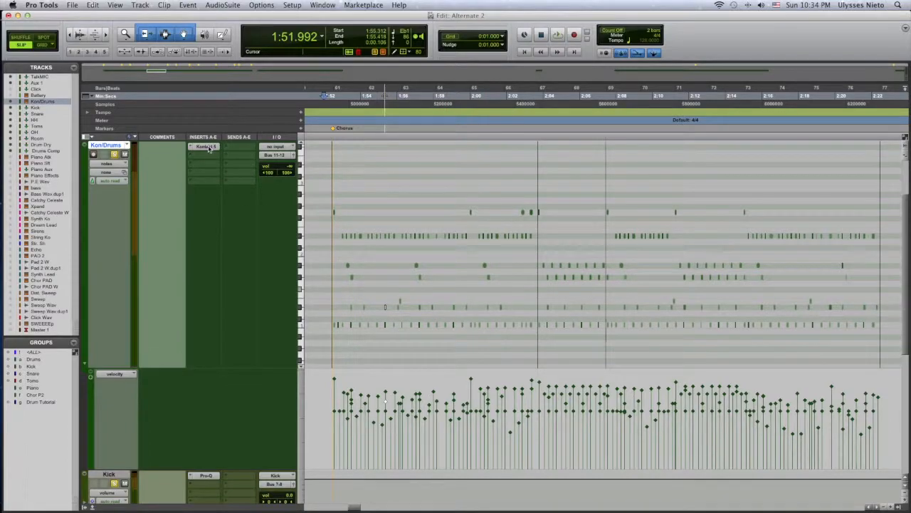
Reselect the snare notes across the Chorus, raise their velocities slightly and play the section back.
drag(345, 301, 883, 314)
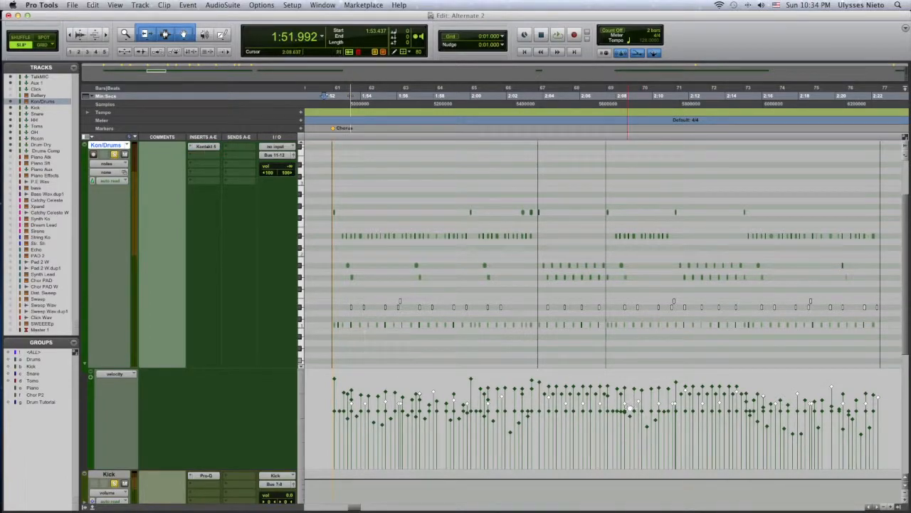
key(space)
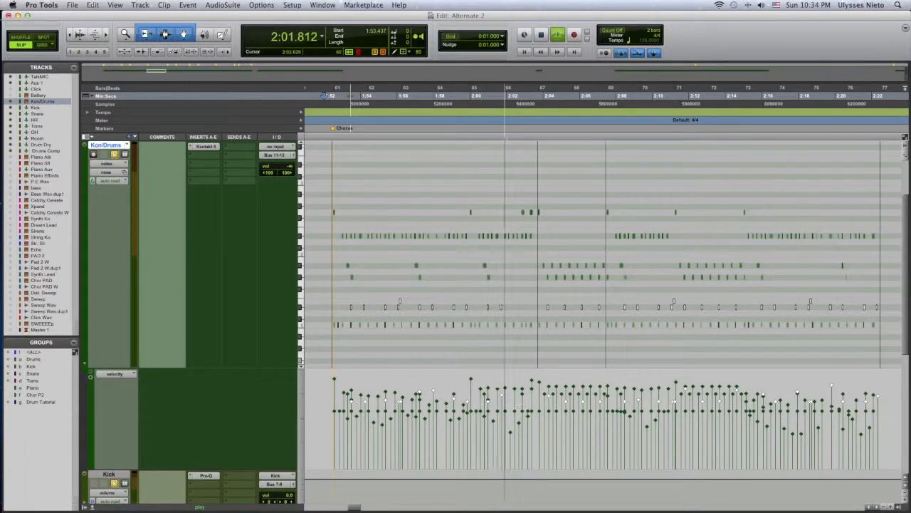
key(space)
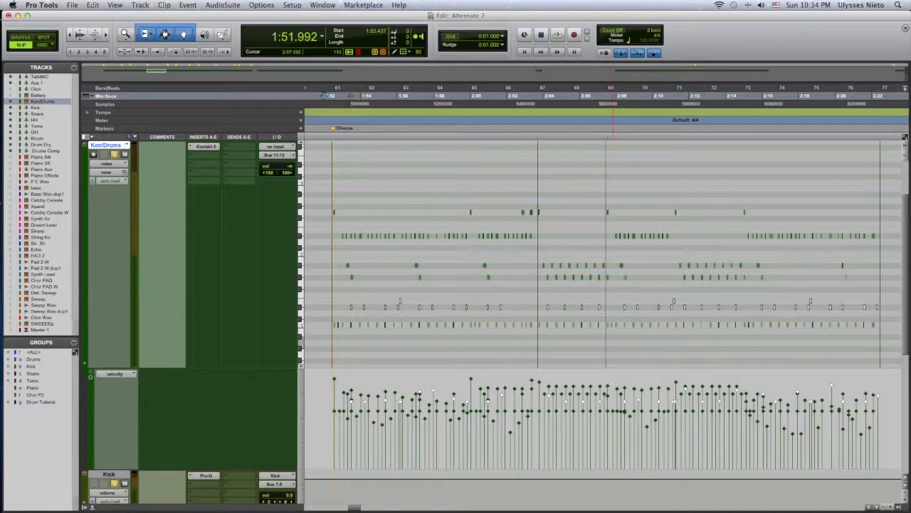
scroll(609, 384, left, 5)
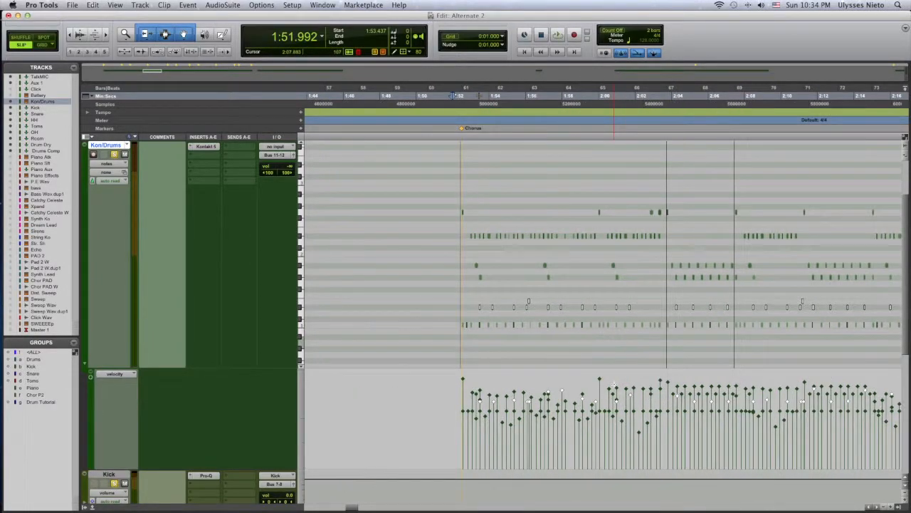
scroll(614, 382, right, 2)
scroll(614, 385, right, 15)
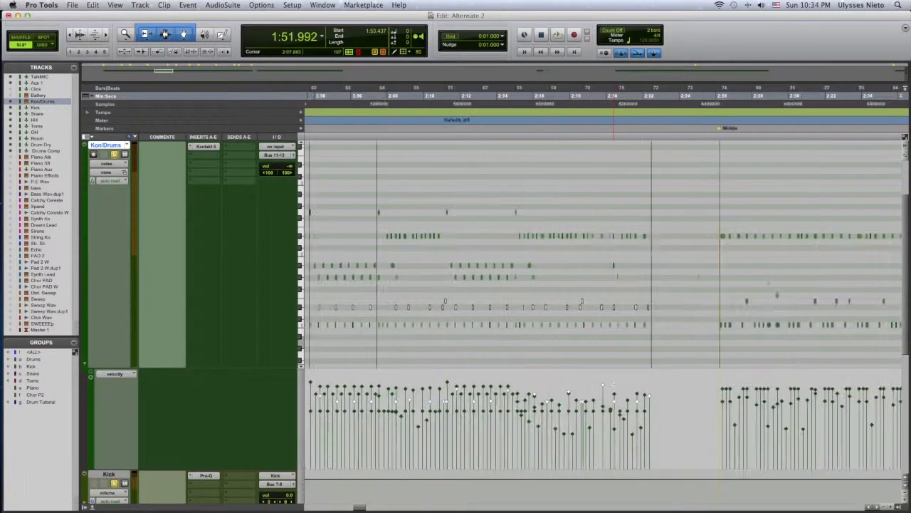
scroll(614, 385, left, 12)
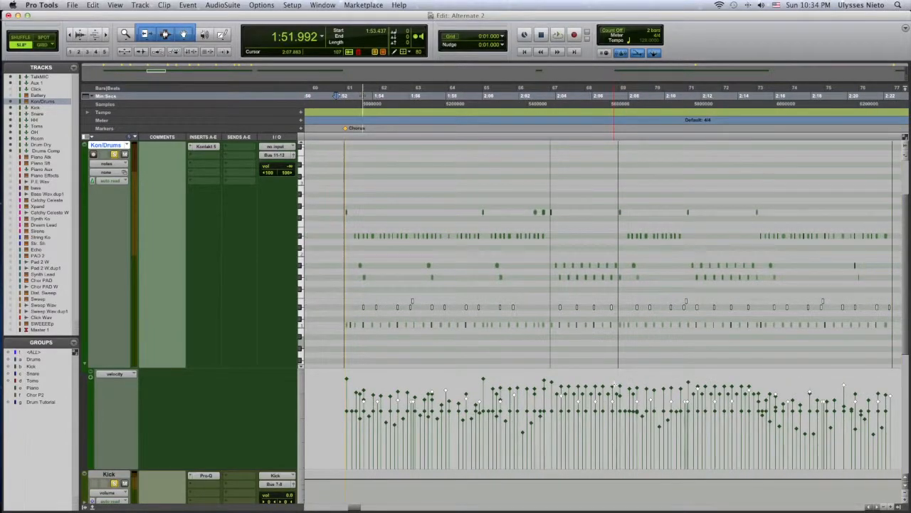